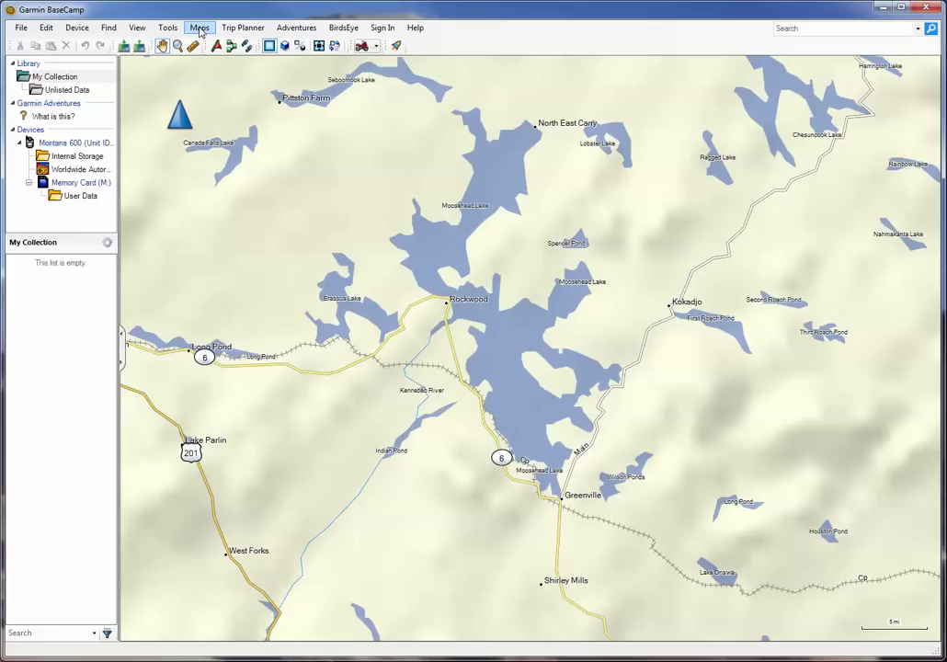
- Switch the displayed map from the shaded Worldwide Autoroute DEM basemap to the Global Map
{"action": "left_click", "coordinate": [200, 30]}
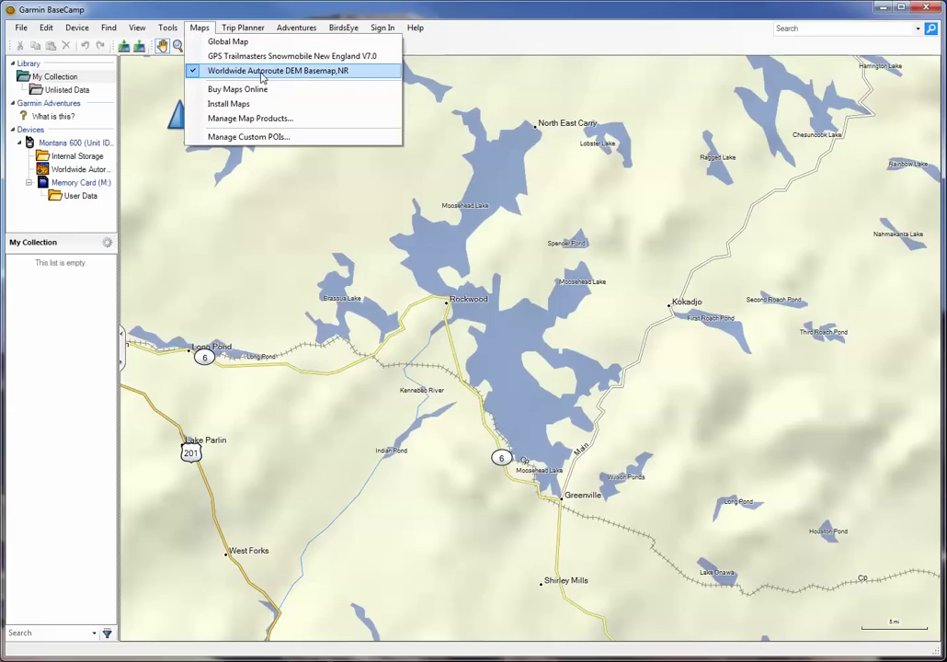
{"action": "left_click", "coordinate": [217, 42]}
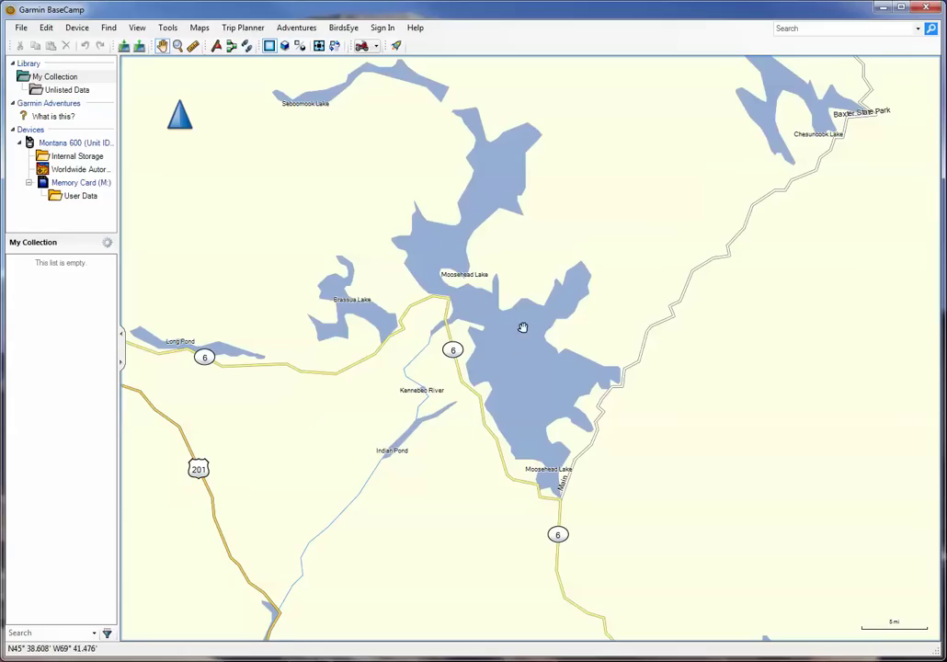
{"action": "mouse_move", "coordinate": [518, 376]}
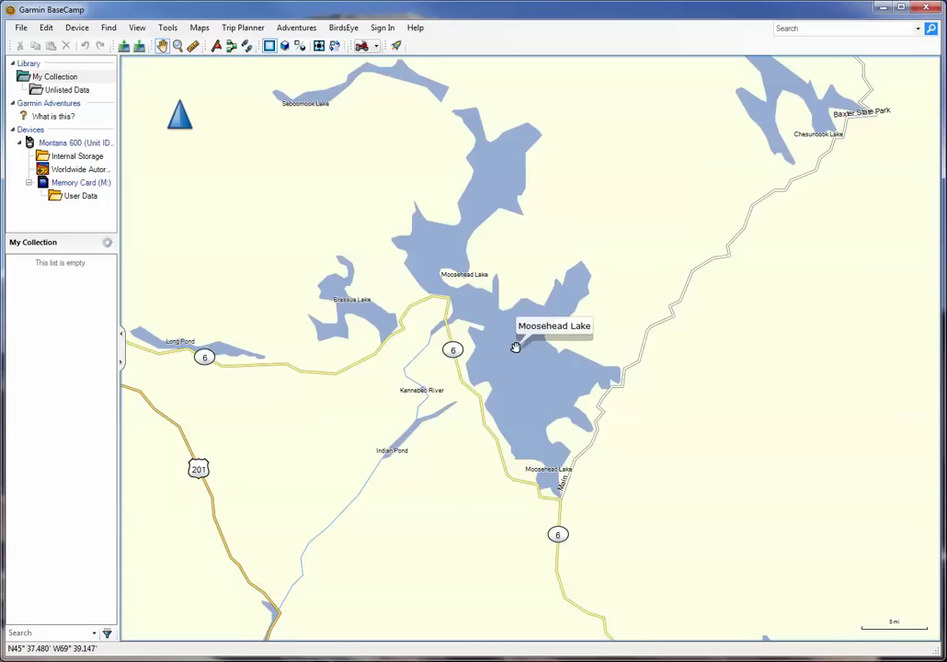
{"action": "left_click", "coordinate": [200, 29]}
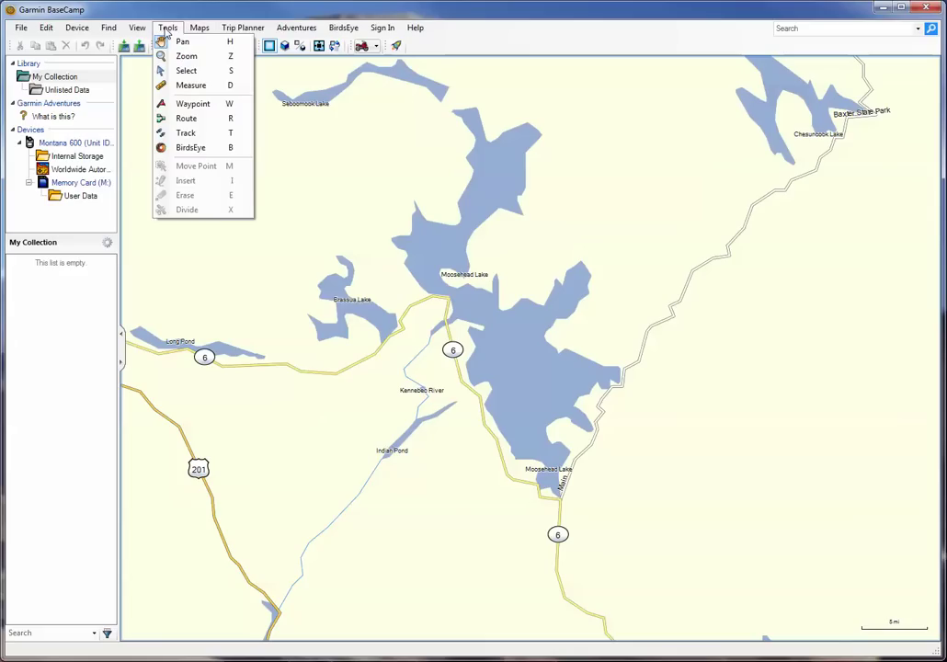
- Turn on the Map Products toolbar under View > Toolbars, showing Global Map as current product
{"action": "left_click", "coordinate": [166, 30]}
{"action": "left_click", "coordinate": [167, 31]}
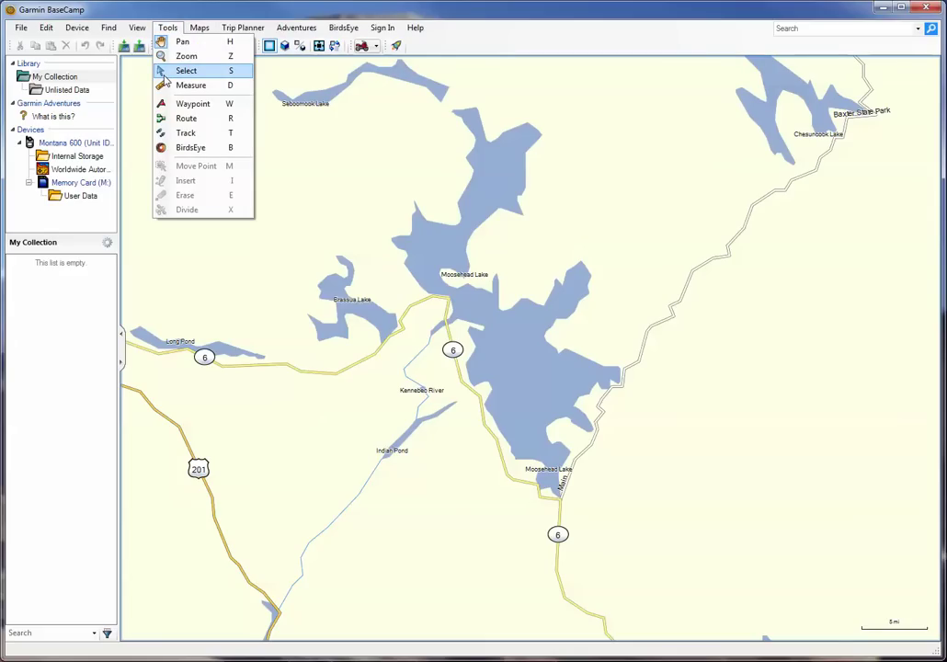
{"action": "mouse_move", "coordinate": [137, 30]}
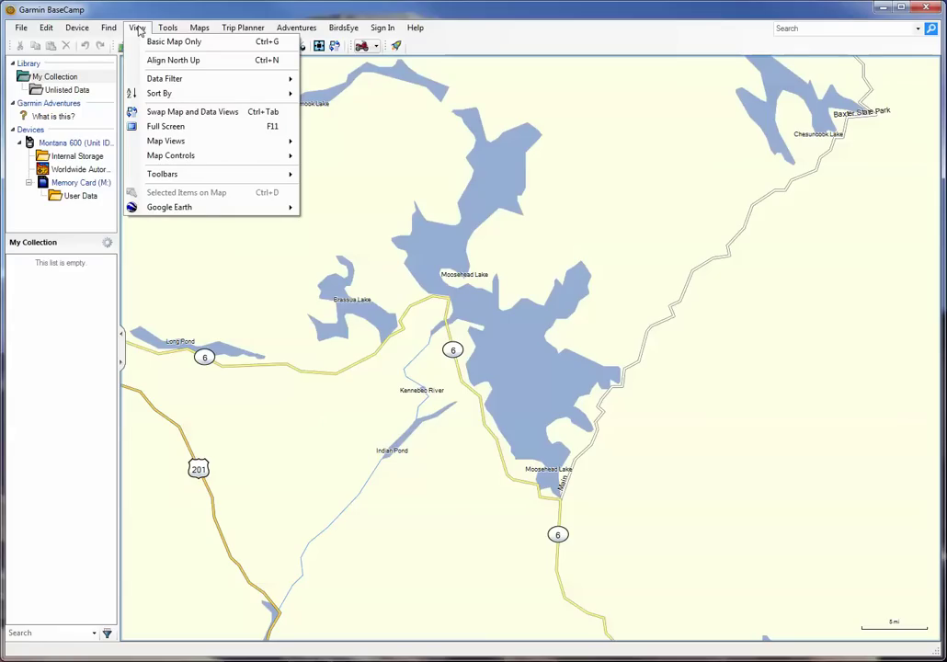
{"action": "mouse_move", "coordinate": [232, 176]}
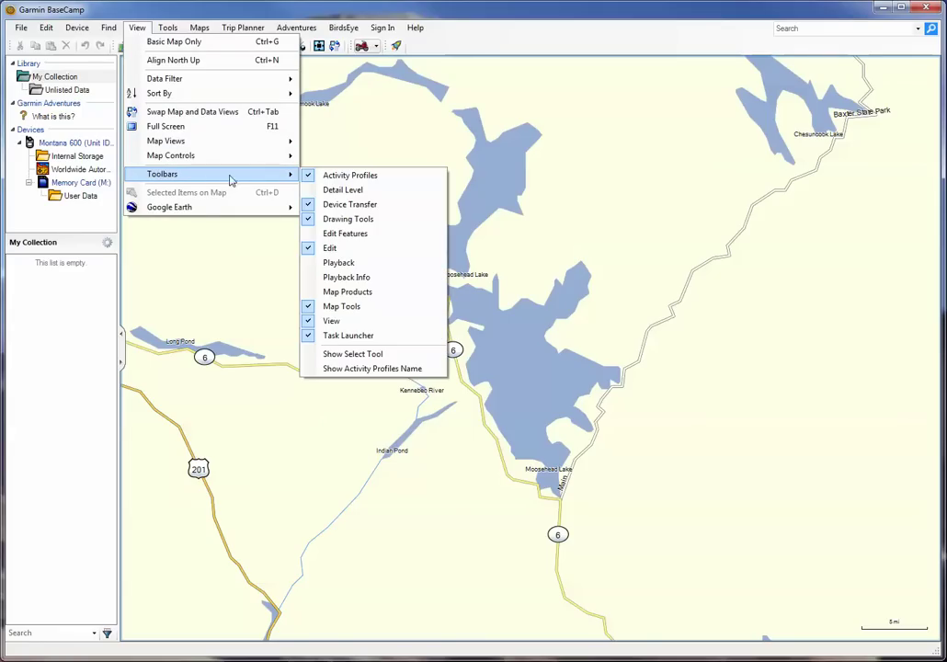
{"action": "left_click", "coordinate": [334, 291]}
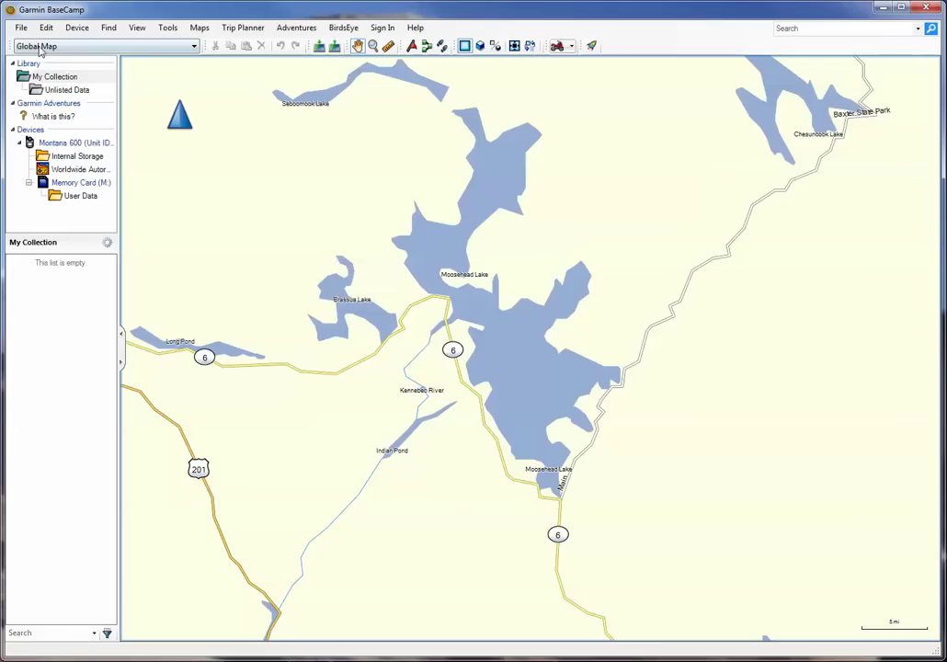
- Switch the map product to GPS Trailmasters Snowmobile New England V7.0 and zoom around
{"action": "left_click", "coordinate": [192, 46]}
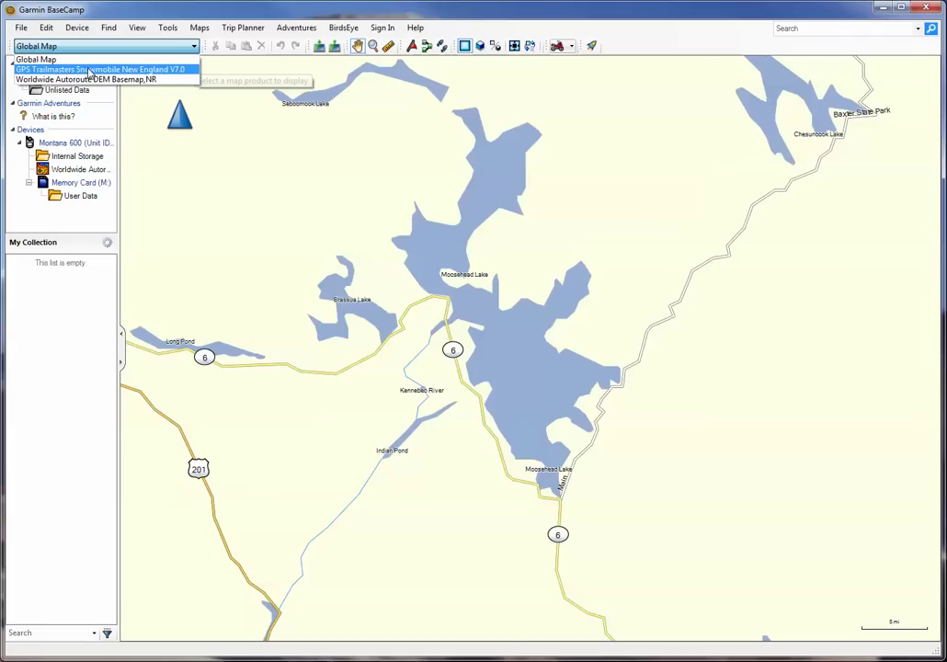
{"action": "left_click", "coordinate": [121, 69]}
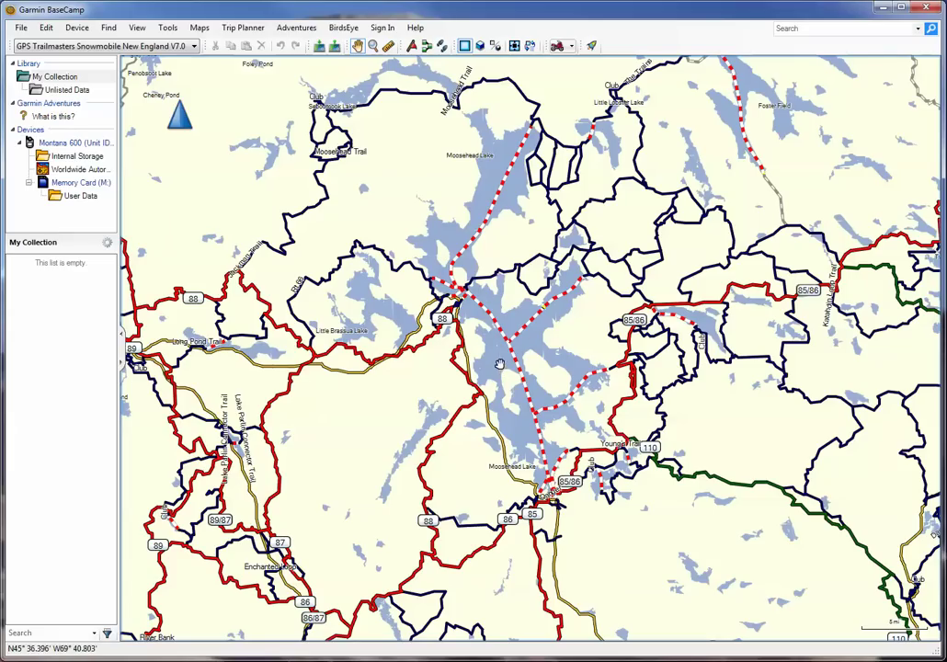
{"action": "scroll", "coordinate": [485, 342], "scroll_direction": "up", "scroll_amount": 3}
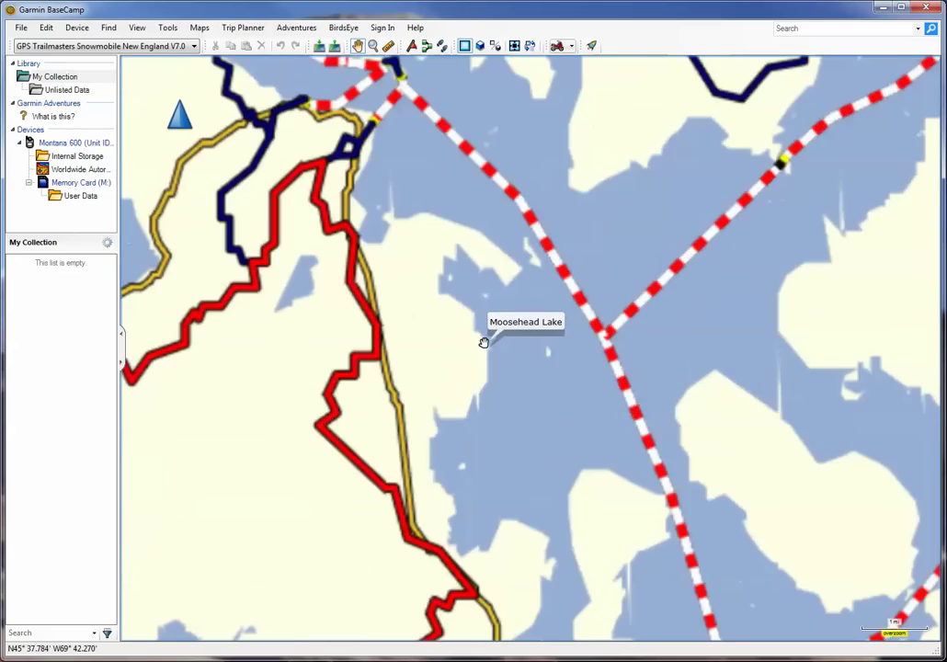
{"action": "scroll", "coordinate": [485, 342], "scroll_direction": "up", "scroll_amount": 1}
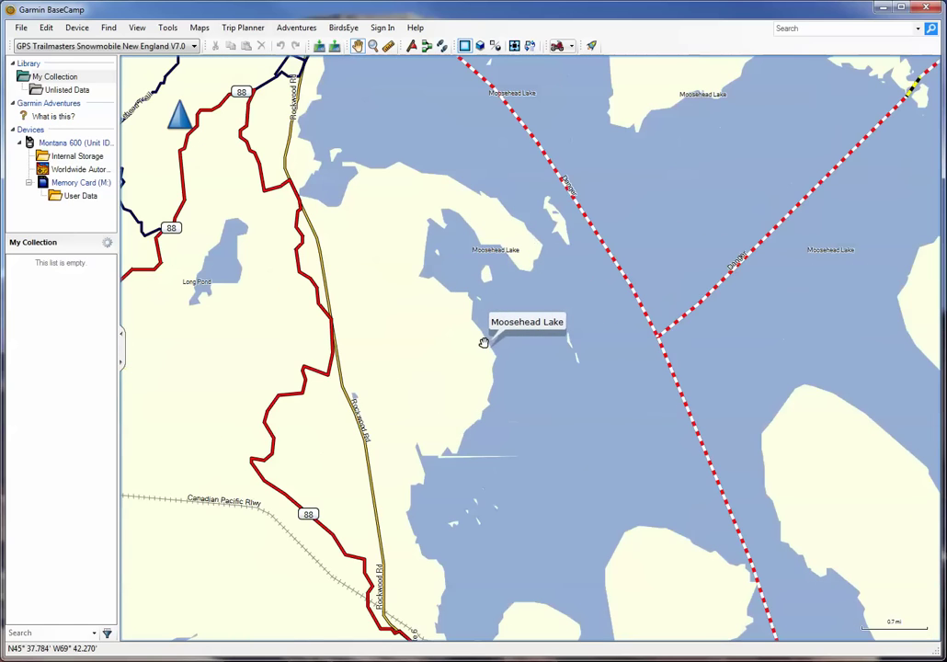
{"action": "scroll", "coordinate": [473, 389], "scroll_direction": "down", "scroll_amount": 1}
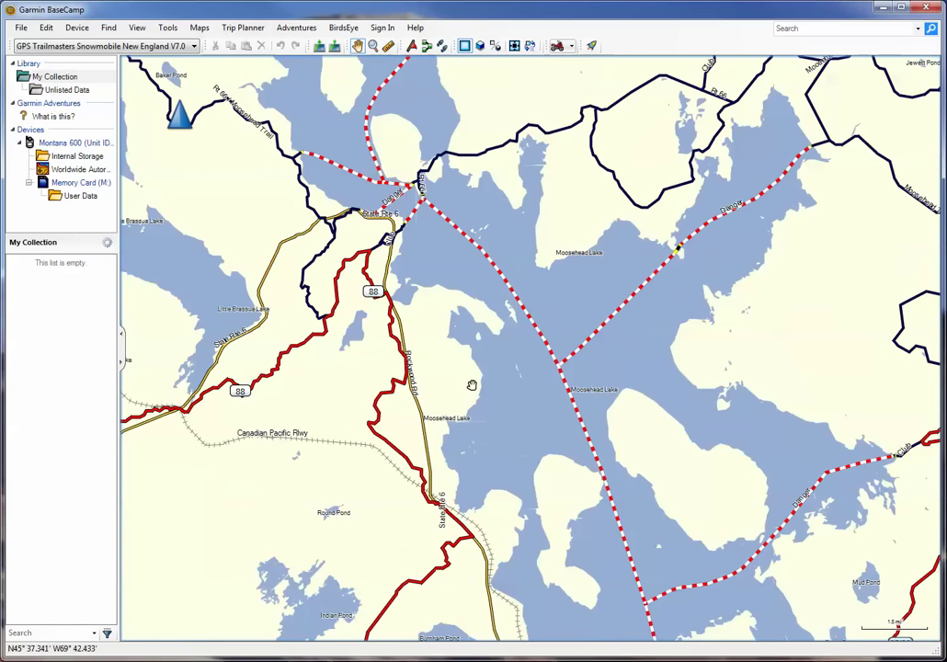
{"action": "scroll", "coordinate": [436, 313], "scroll_direction": "up", "scroll_amount": 1}
{"action": "scroll", "coordinate": [461, 349], "scroll_direction": "up", "scroll_amount": 1}
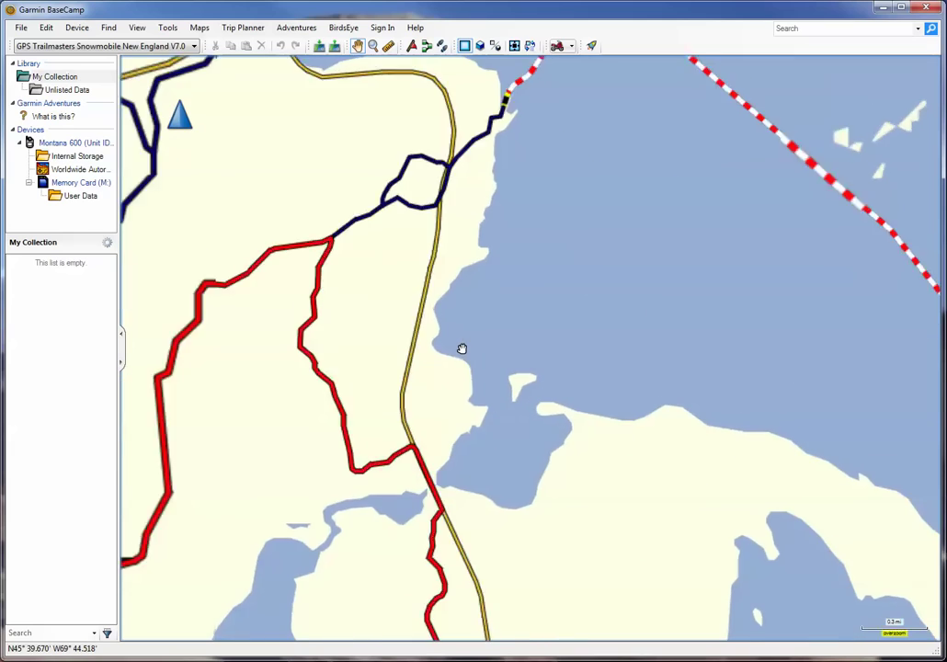
{"action": "scroll", "coordinate": [461, 349], "scroll_direction": "down", "scroll_amount": 1}
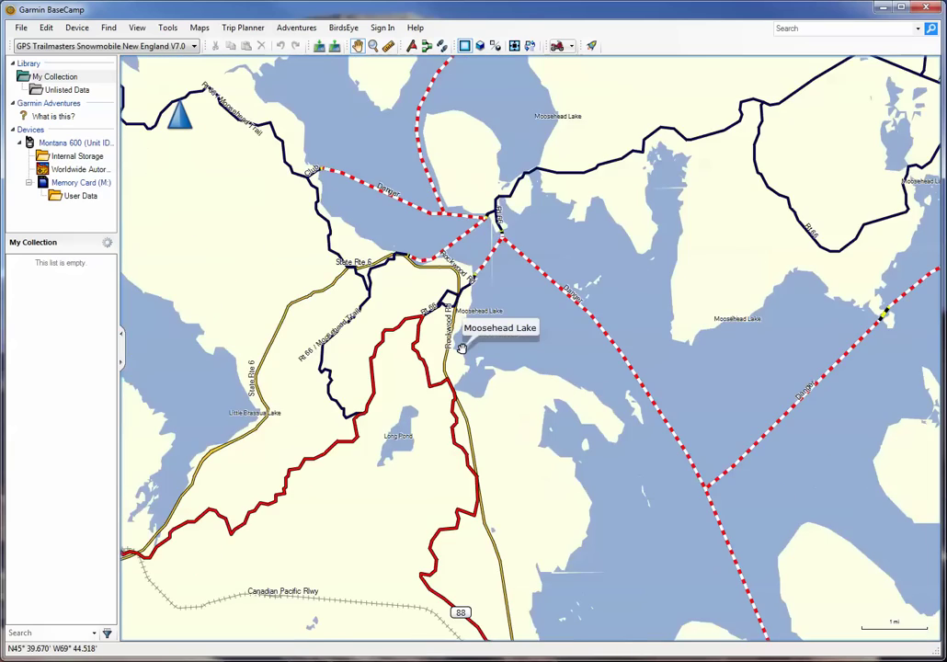
{"action": "scroll", "coordinate": [462, 348], "scroll_direction": "down", "scroll_amount": 1}
- Pan the snowmobile trail map west of Moosehead Lake and back toward it
{"action": "left_click_drag", "start_coordinate": [415, 450], "coordinate": [531, 326]}
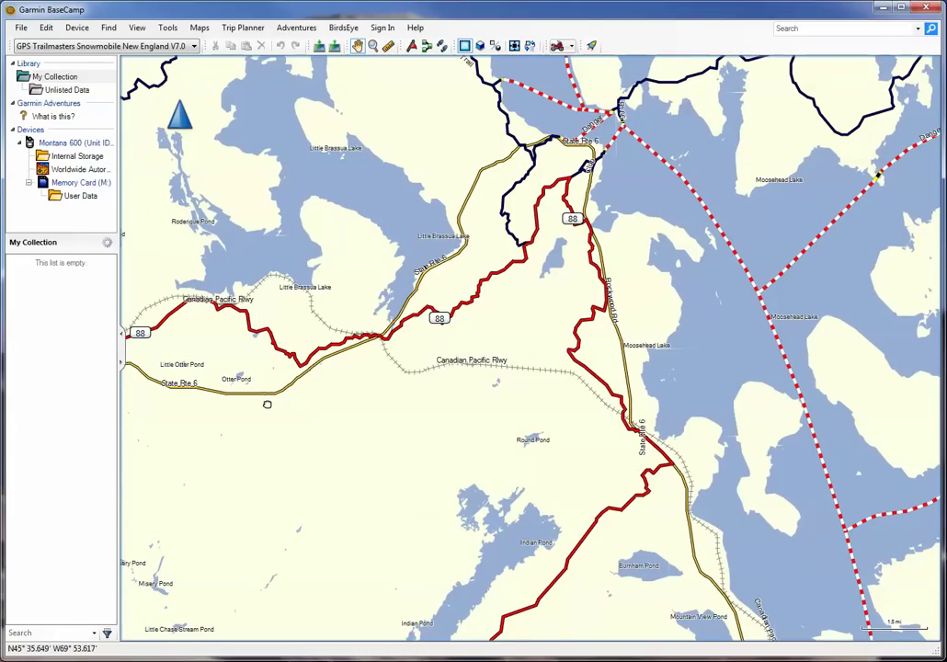
{"action": "left_click_drag", "start_coordinate": [268, 405], "coordinate": [447, 390]}
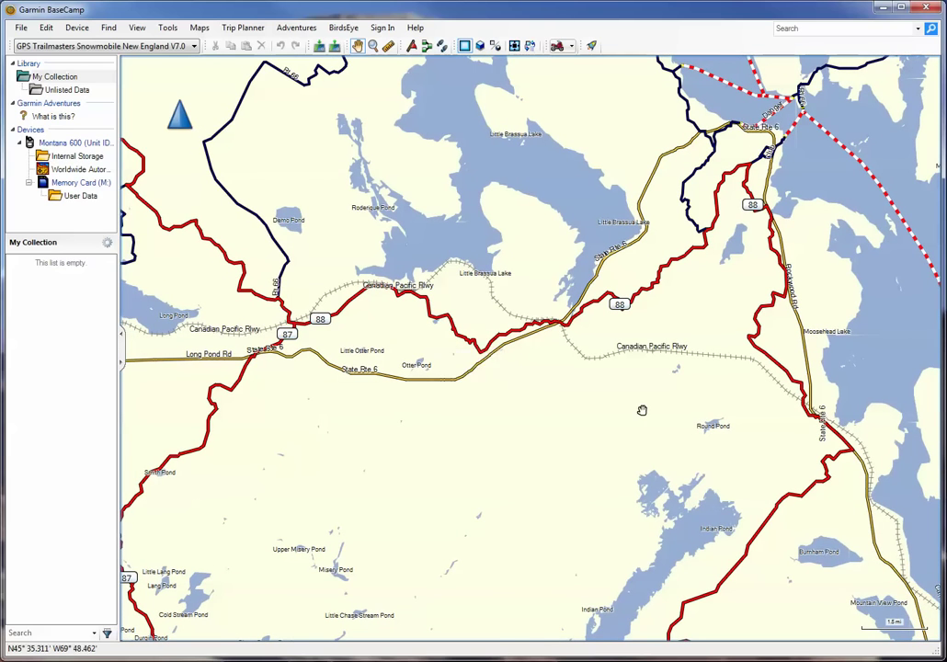
{"action": "left_click_drag", "start_coordinate": [641, 410], "coordinate": [467, 451]}
{"action": "left_click_drag", "start_coordinate": [564, 332], "coordinate": [445, 405]}
{"action": "scroll", "coordinate": [445, 406], "scroll_direction": "down", "scroll_amount": 3}
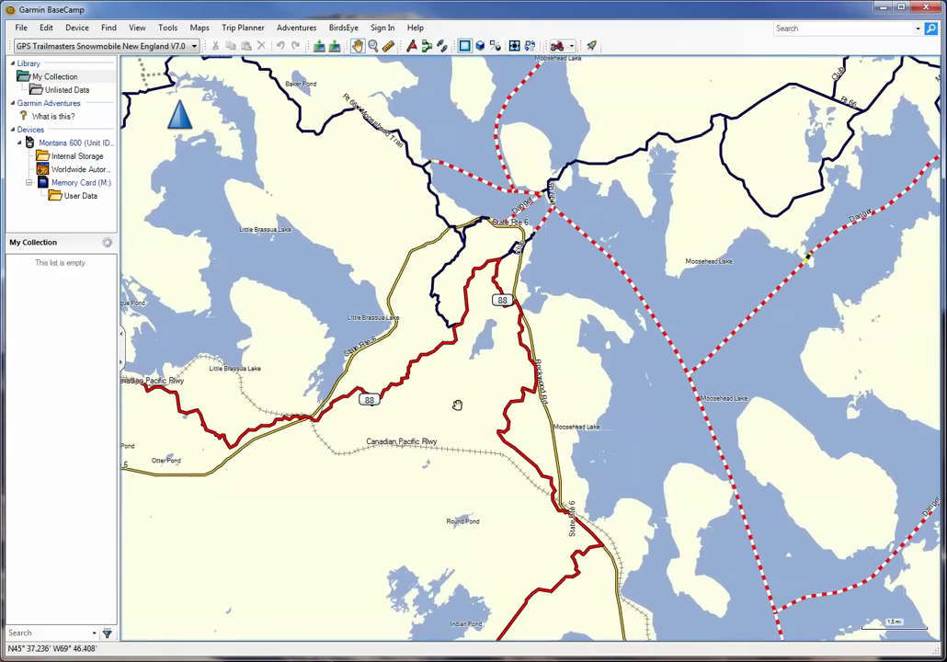
{"action": "scroll", "coordinate": [457, 405], "scroll_direction": "down", "scroll_amount": 2}
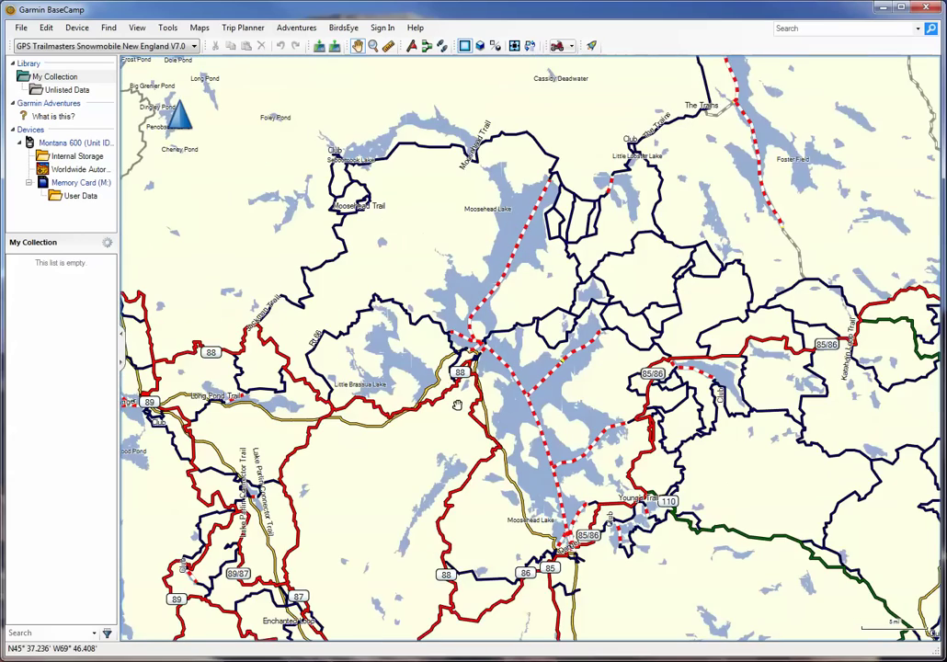
- Pan west past the Rangeley and Mooselookmeguntic lakes and zoom into the Connecticut Lakes area
{"action": "left_click_drag", "start_coordinate": [413, 449], "coordinate": [505, 382]}
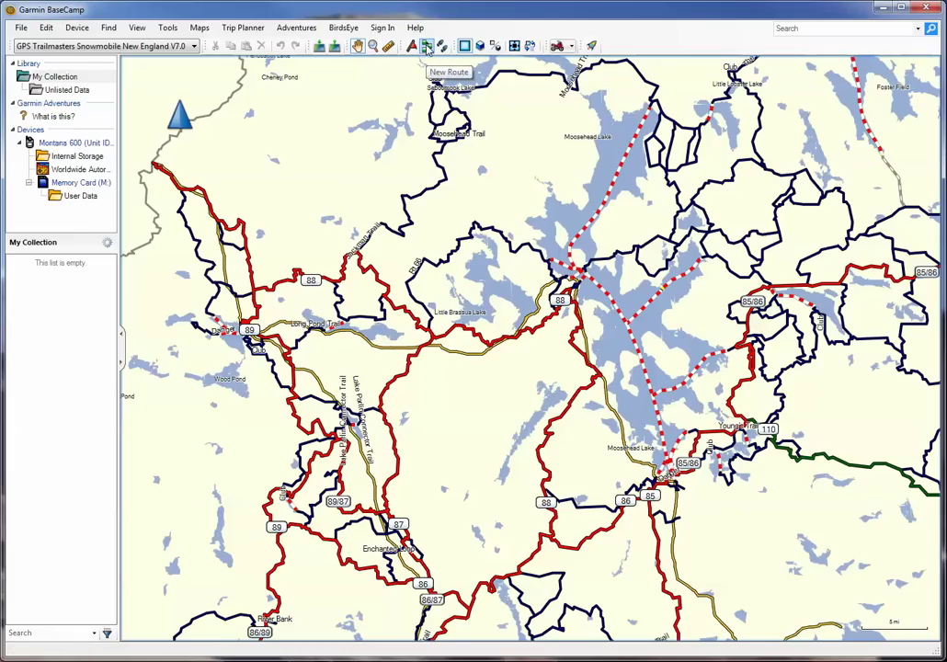
{"action": "left_click_drag", "start_coordinate": [138, 581], "coordinate": [714, 198]}
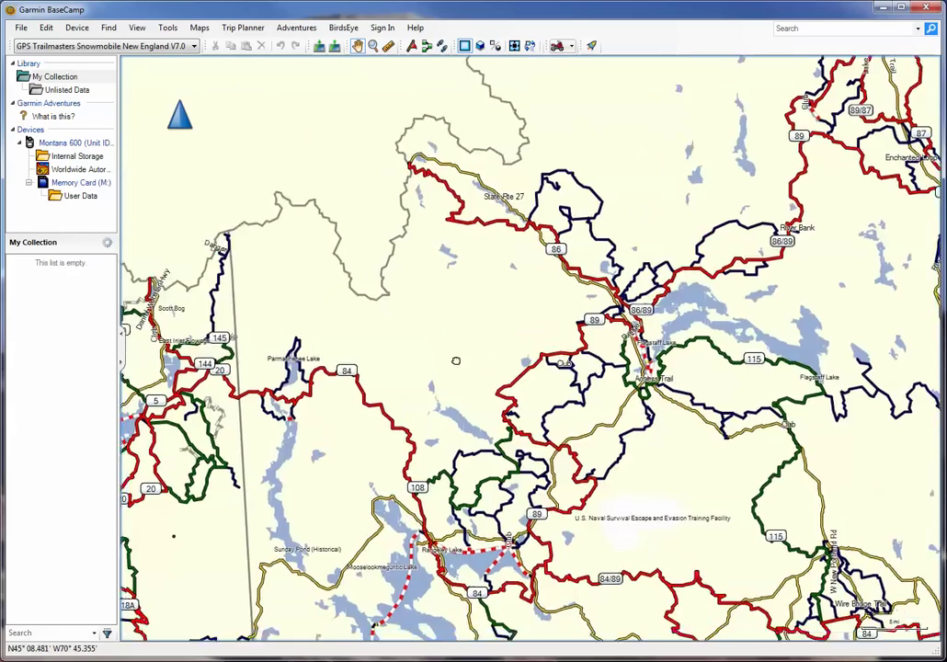
{"action": "left_click_drag", "start_coordinate": [362, 549], "coordinate": [728, 470]}
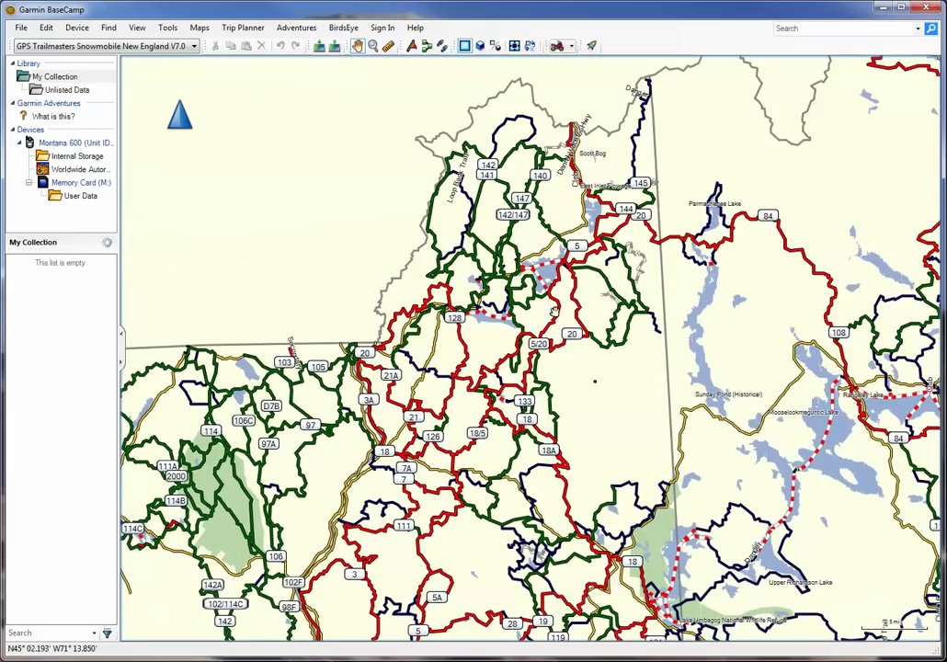
{"action": "scroll", "coordinate": [551, 265], "scroll_direction": "up", "scroll_amount": 3}
{"action": "left_click_drag", "start_coordinate": [401, 128], "coordinate": [427, 178]}
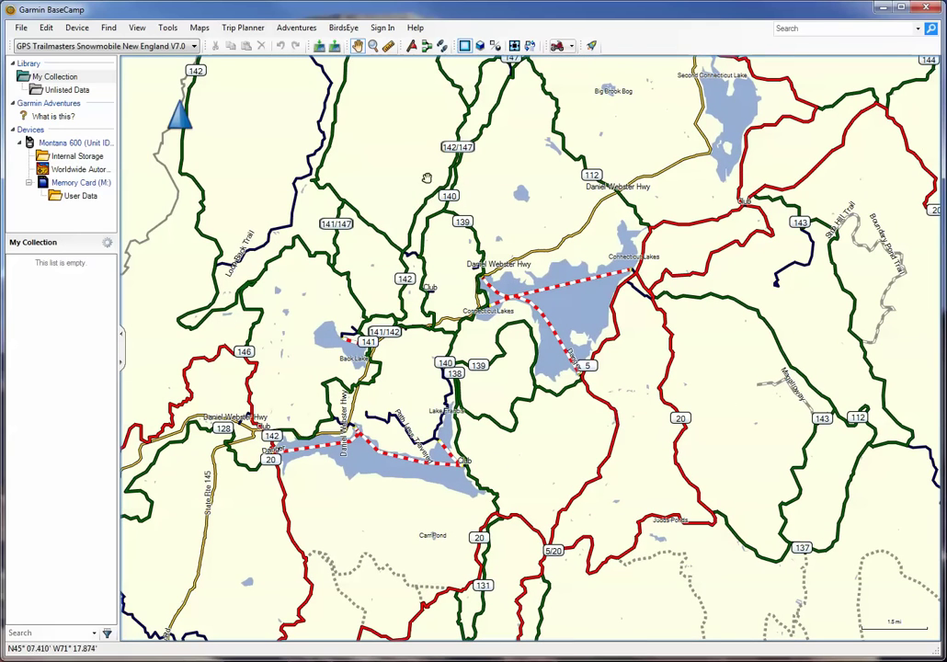
- Create a Primary 128 to Corridor 20 route (28.5 mi), smooth its loop near Primary 138
{"action": "left_click", "coordinate": [428, 49]}
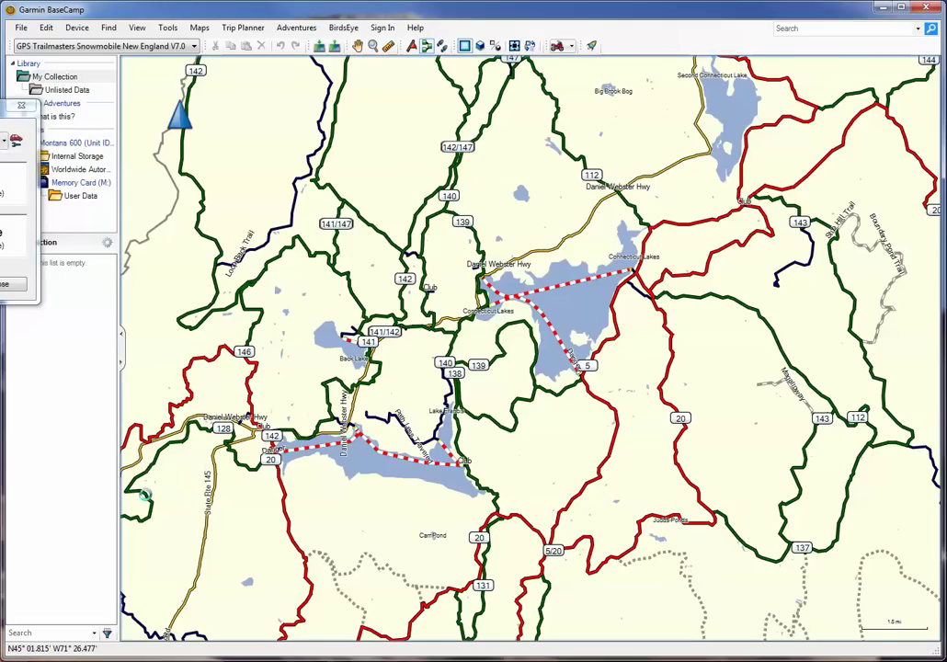
{"action": "left_click", "coordinate": [150, 496]}
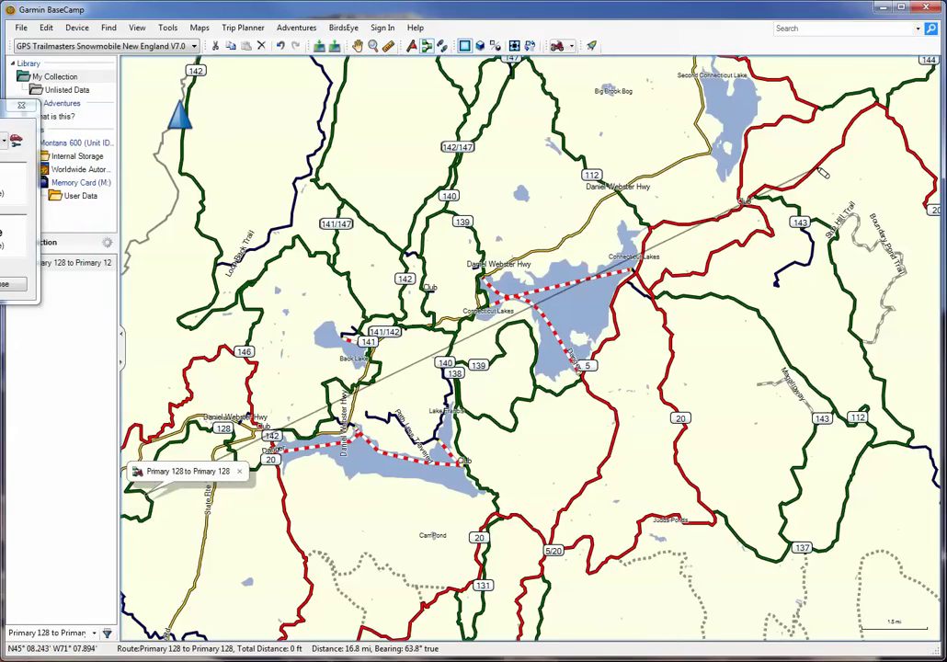
{"action": "left_click", "coordinate": [821, 174]}
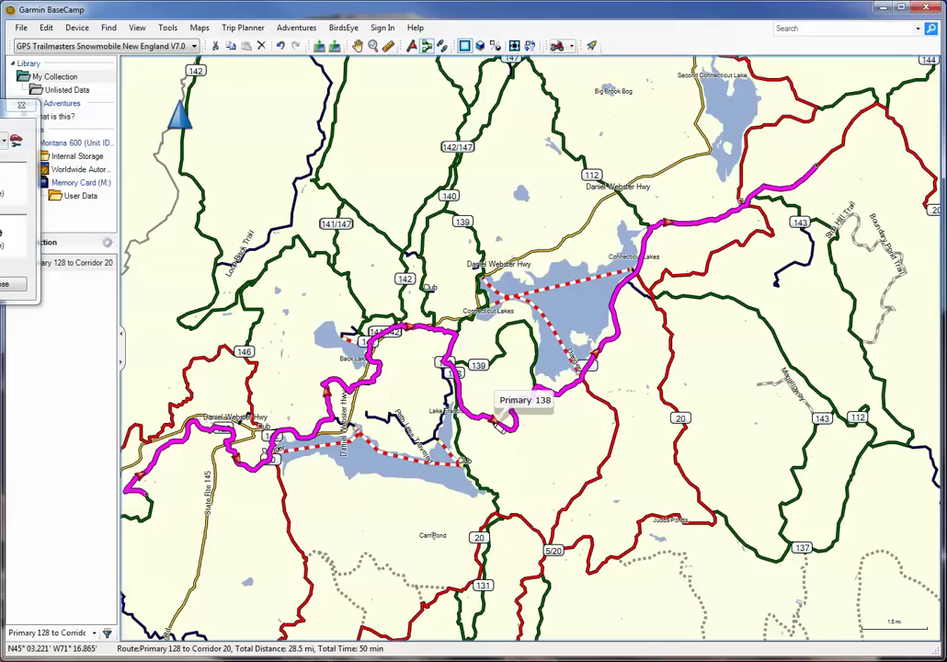
{"action": "left_click_drag", "start_coordinate": [501, 427], "coordinate": [501, 430]}
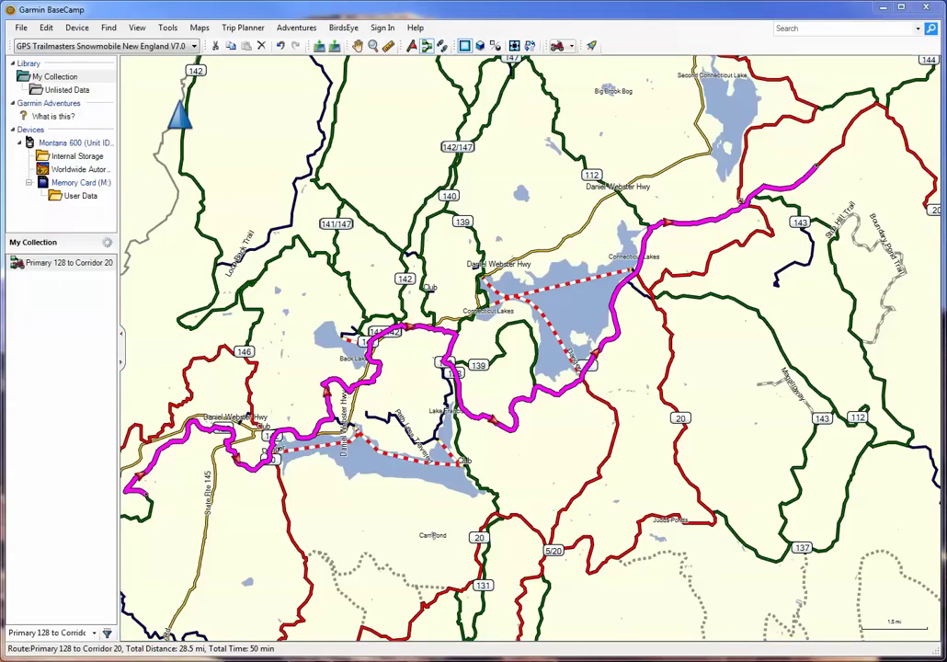
{"action": "left_click", "coordinate": [53, 264]}
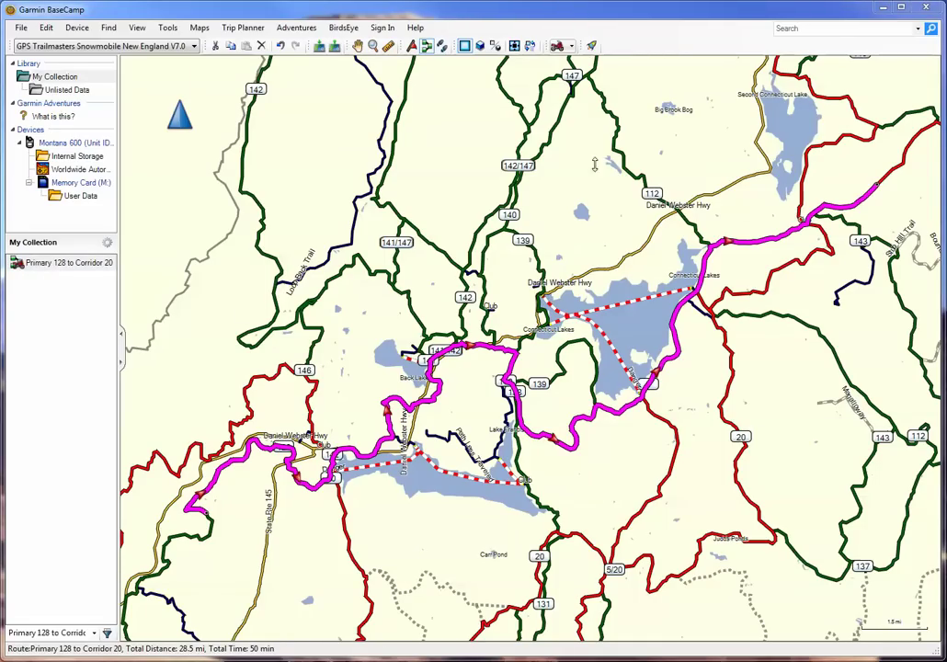
{"action": "double_click", "coordinate": [746, 243]}
{"action": "left_click_drag", "start_coordinate": [746, 253], "coordinate": [404, 165]}
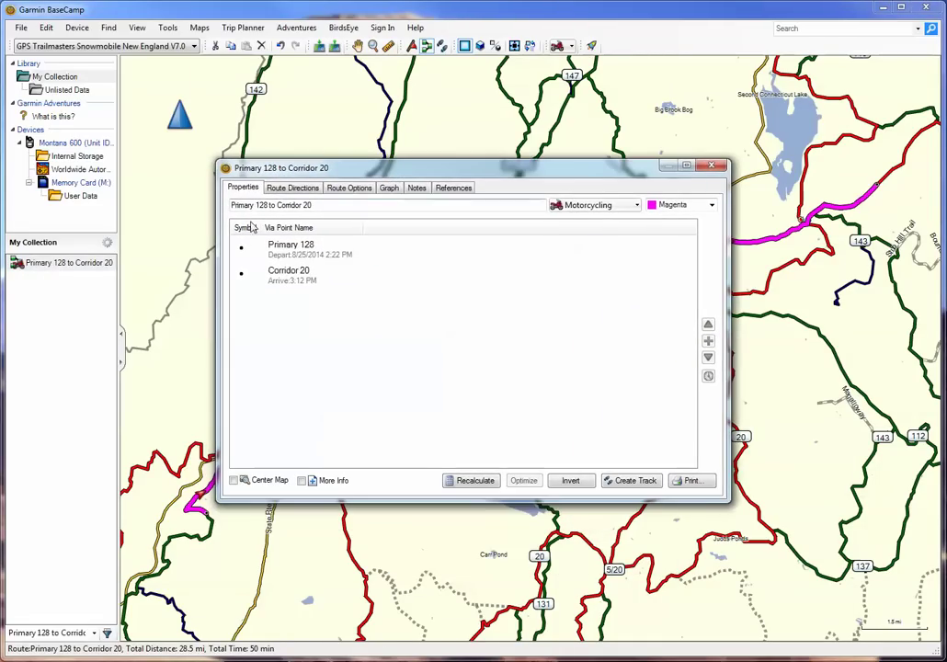
{"action": "left_click", "coordinate": [283, 189]}
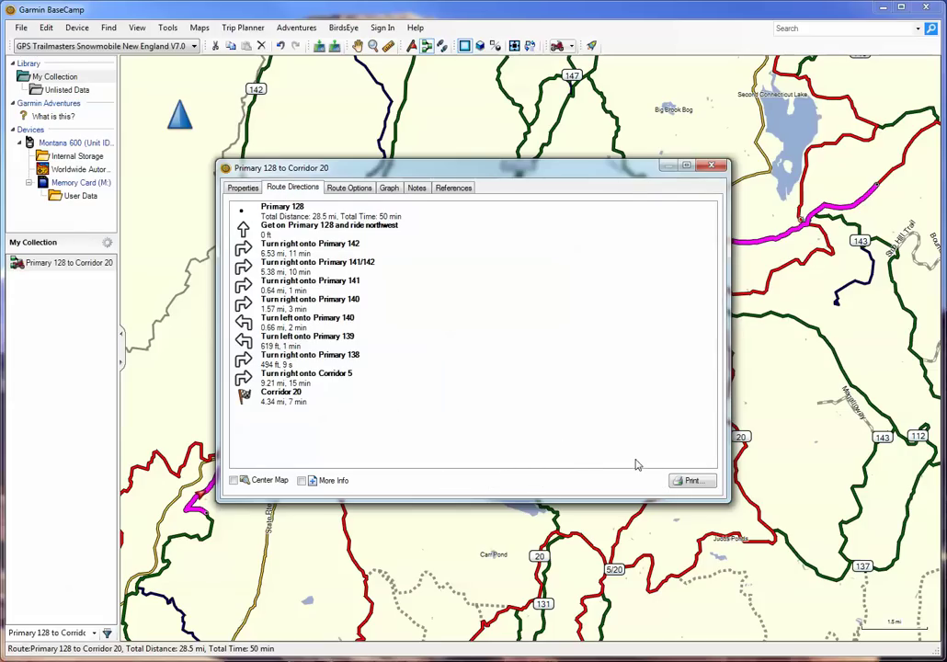
{"action": "left_click", "coordinate": [710, 166]}
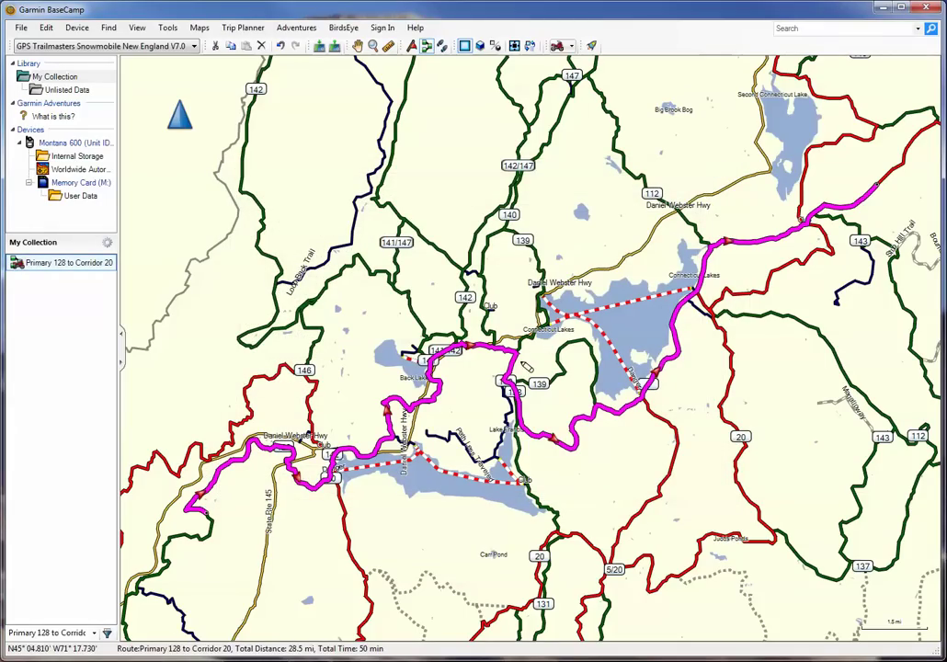
- Delete the Primary 128 to Corridor 20 route from My Collection, confirming the warning
{"action": "right_click", "coordinate": [61, 266]}
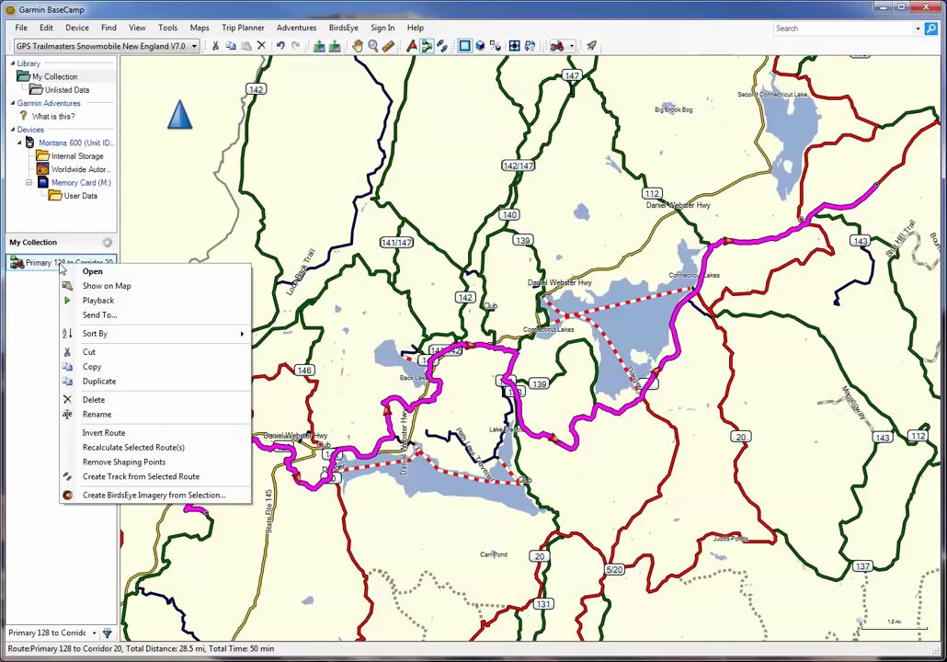
{"action": "left_click", "coordinate": [94, 400]}
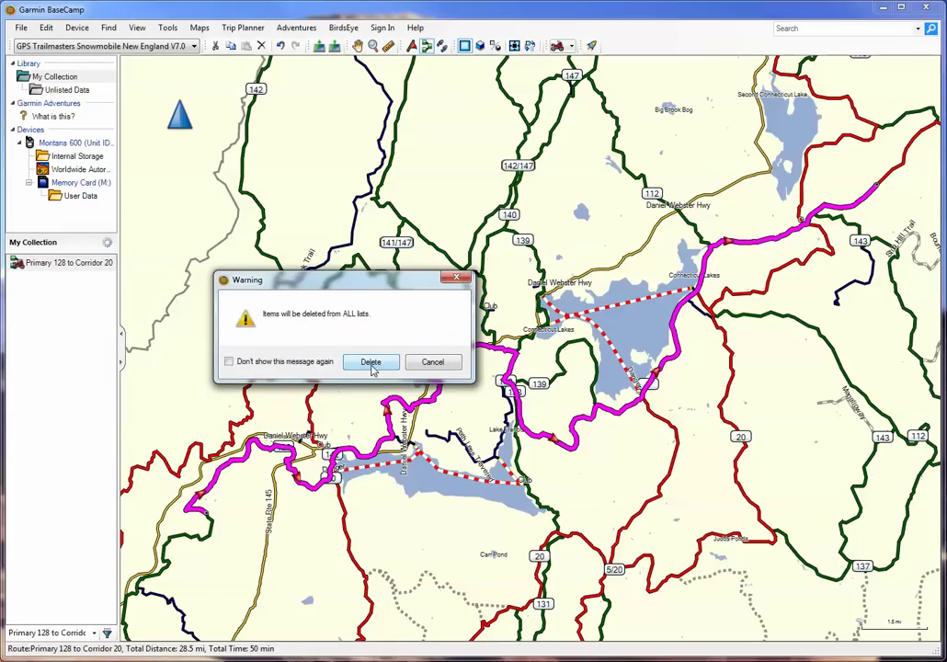
{"action": "left_click", "coordinate": [370, 363]}
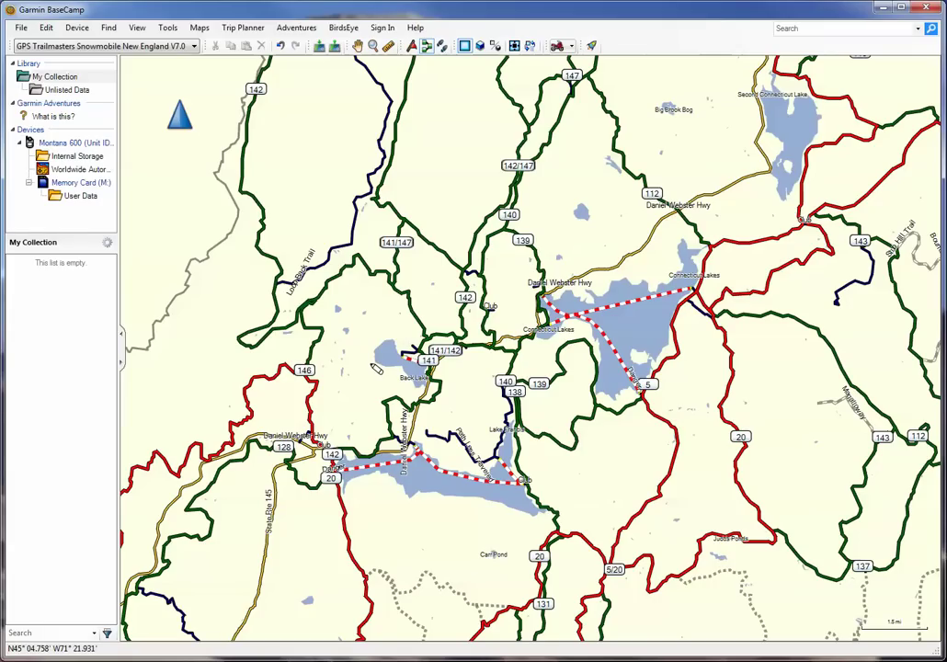
{"action": "left_click", "coordinate": [200, 30]}
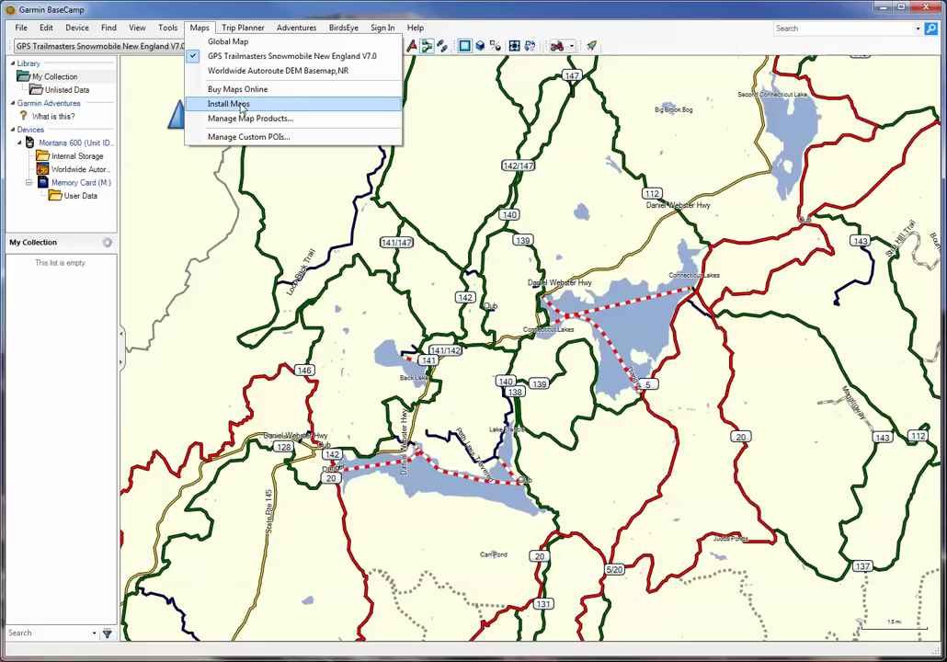
- Launch MapInstall via Maps > Install Maps and select the Montana 600 as the device
{"action": "left_click", "coordinate": [223, 107]}
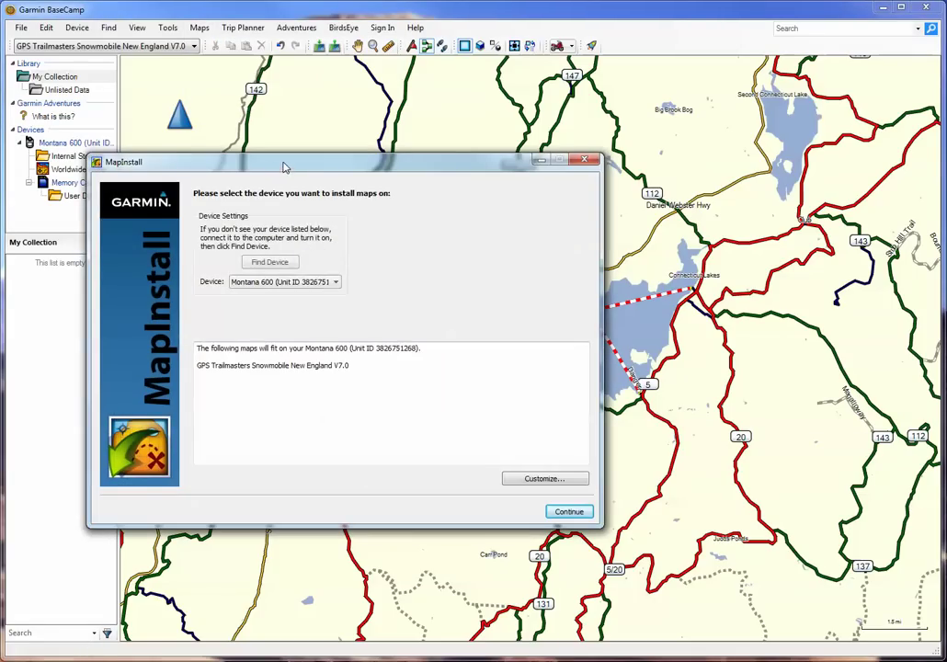
{"action": "left_click_drag", "start_coordinate": [285, 165], "coordinate": [381, 166]}
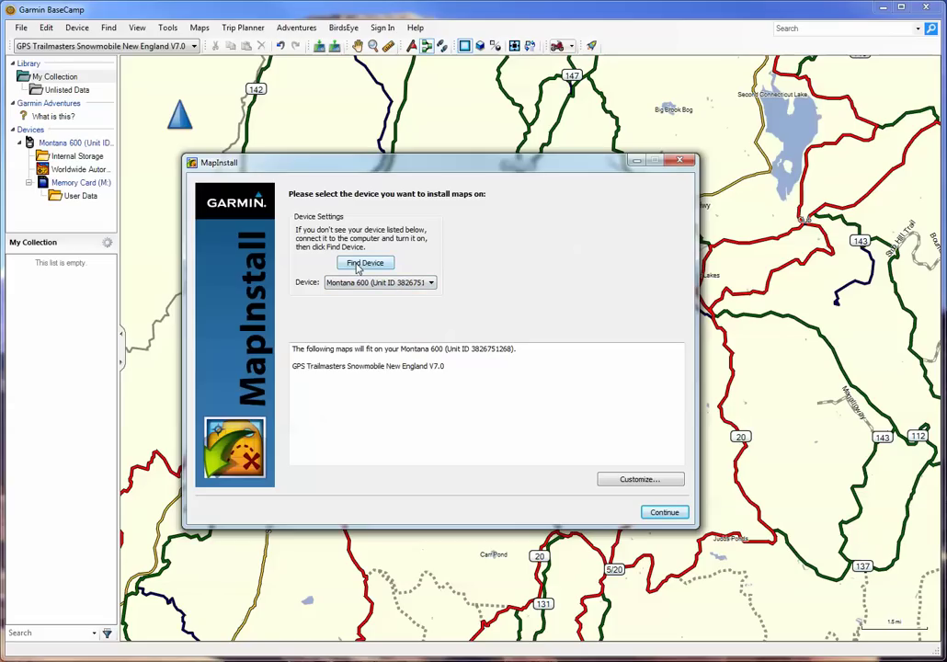
{"action": "left_click", "coordinate": [433, 285]}
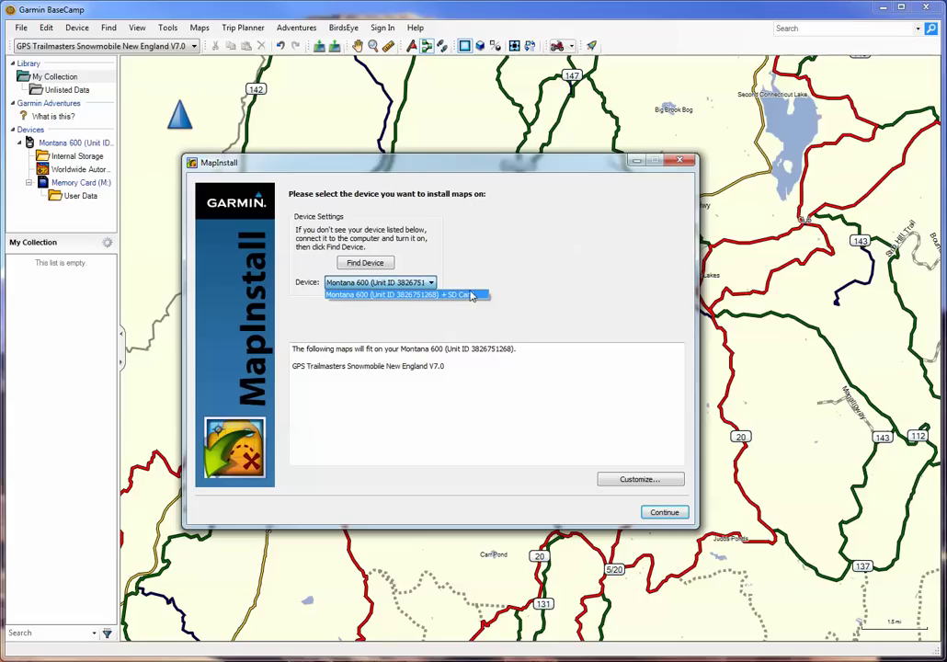
{"action": "left_click", "coordinate": [463, 295]}
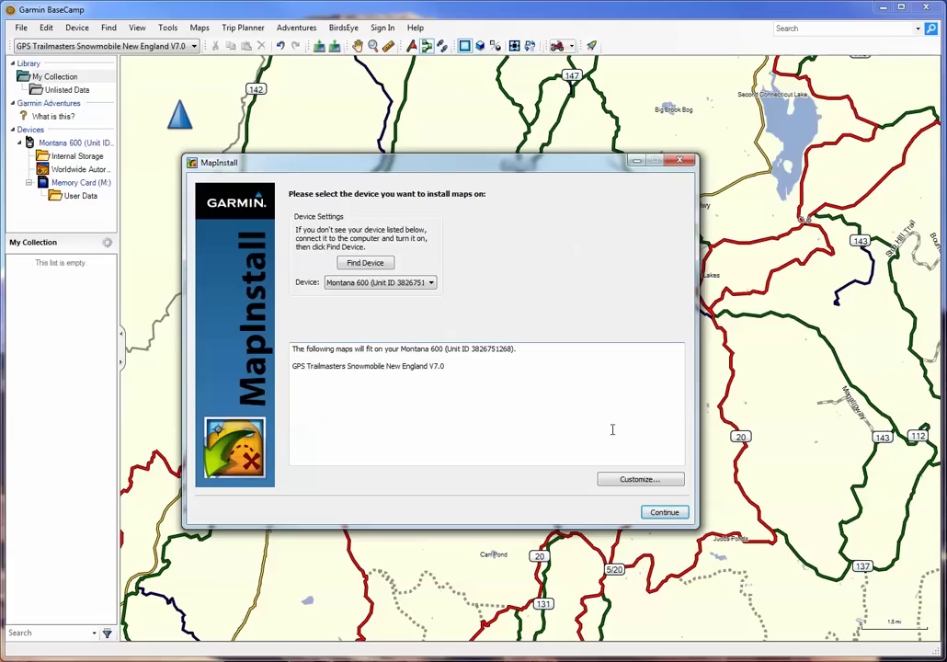
- Under Customize, uncheck Snowmobile 2014 V6.1 and check Snowmobile New England V7.0 (34.9 MB)
{"action": "left_click", "coordinate": [638, 480]}
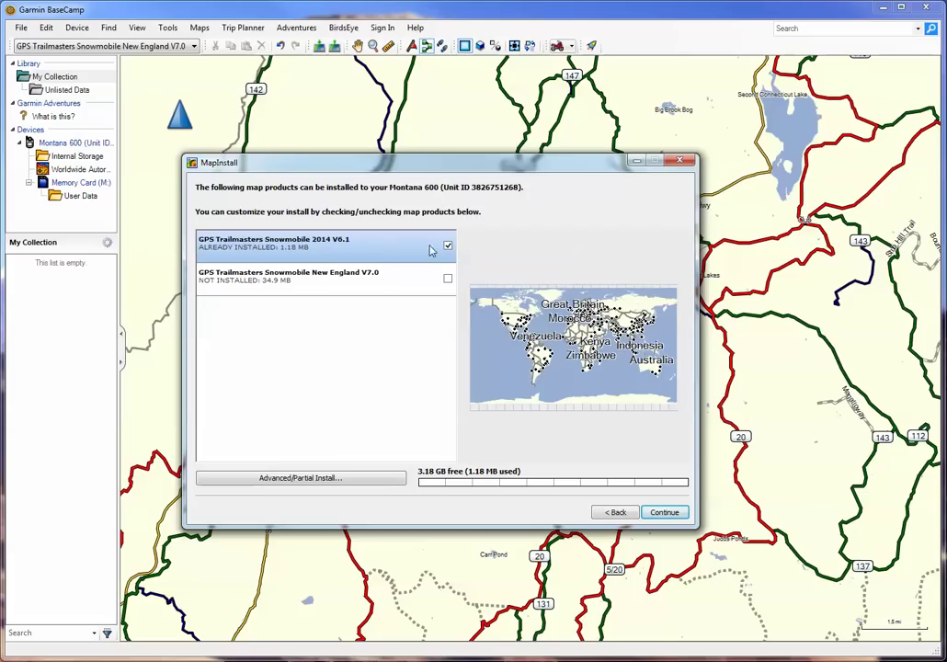
{"action": "left_click", "coordinate": [448, 246]}
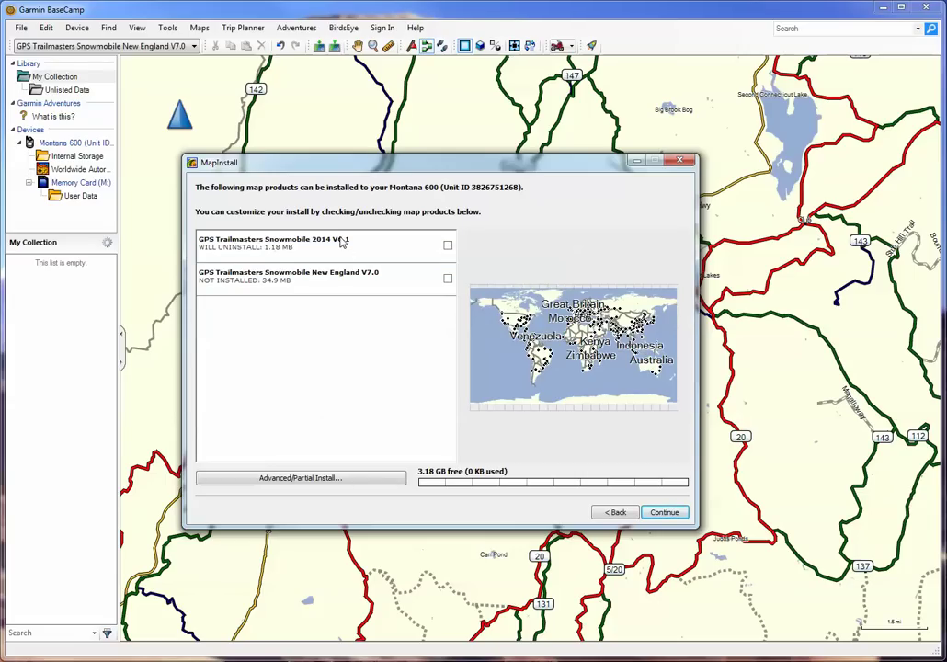
{"action": "left_click", "coordinate": [448, 279]}
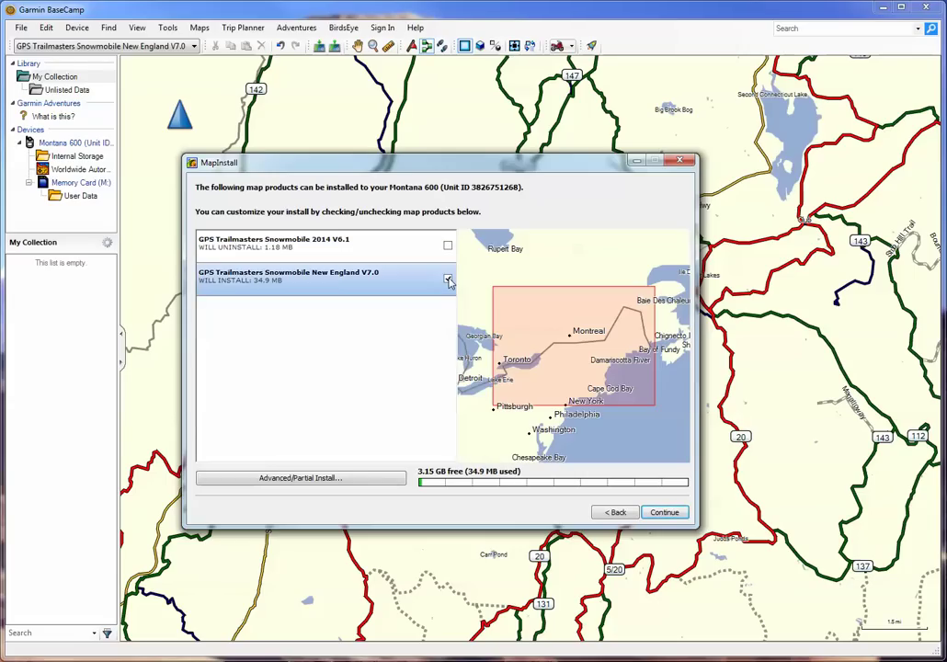
- Open Advanced/Partial Install and answer No to deleting the unrecognized 2014 map files
{"action": "left_click", "coordinate": [303, 480]}
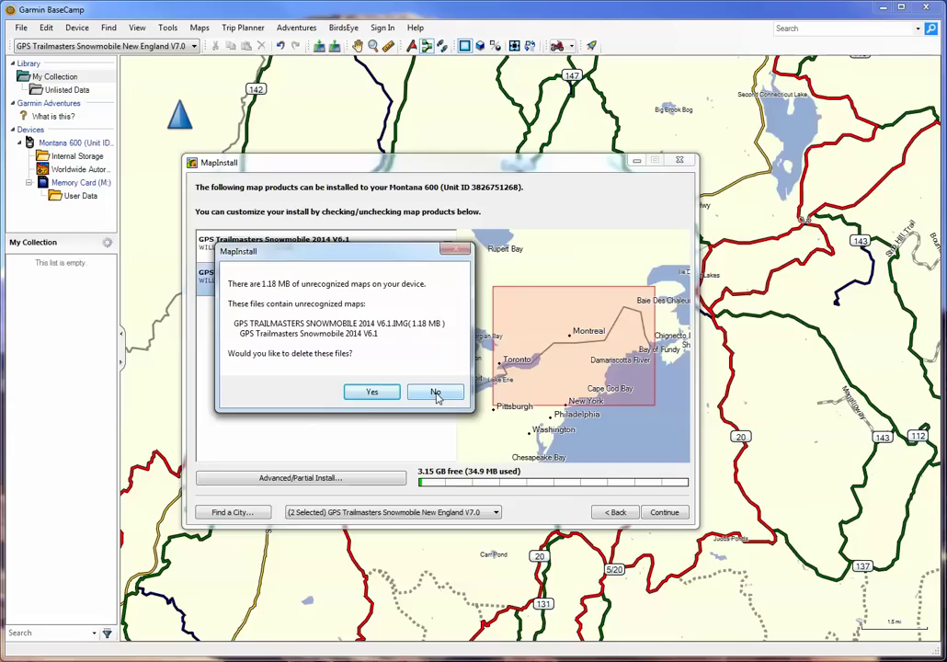
{"action": "left_click", "coordinate": [435, 393]}
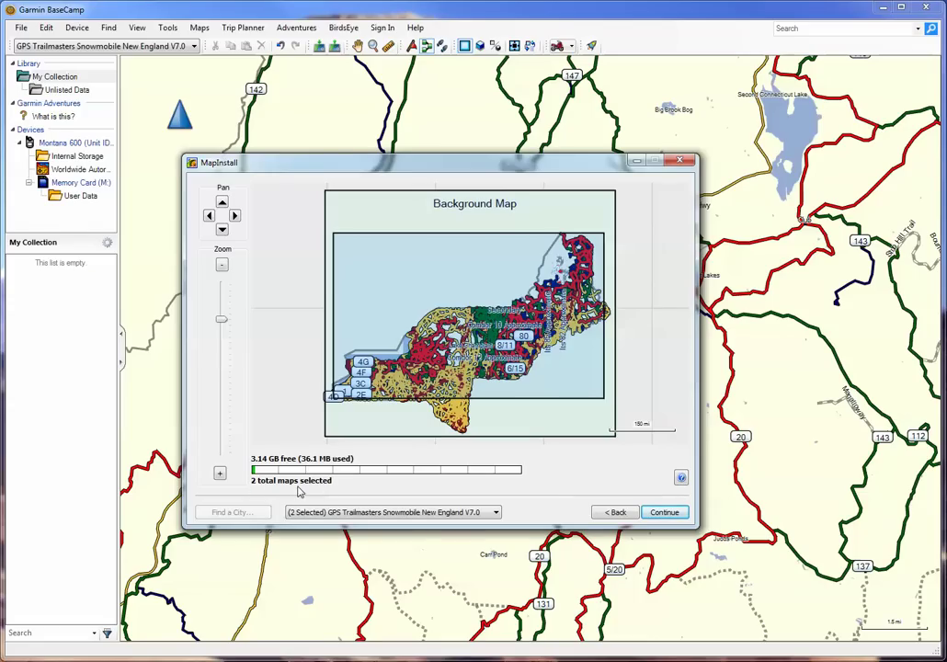
- Toggle preview tiles until only the New England trail map is selected, using 3.06 MB
{"action": "left_click", "coordinate": [426, 217]}
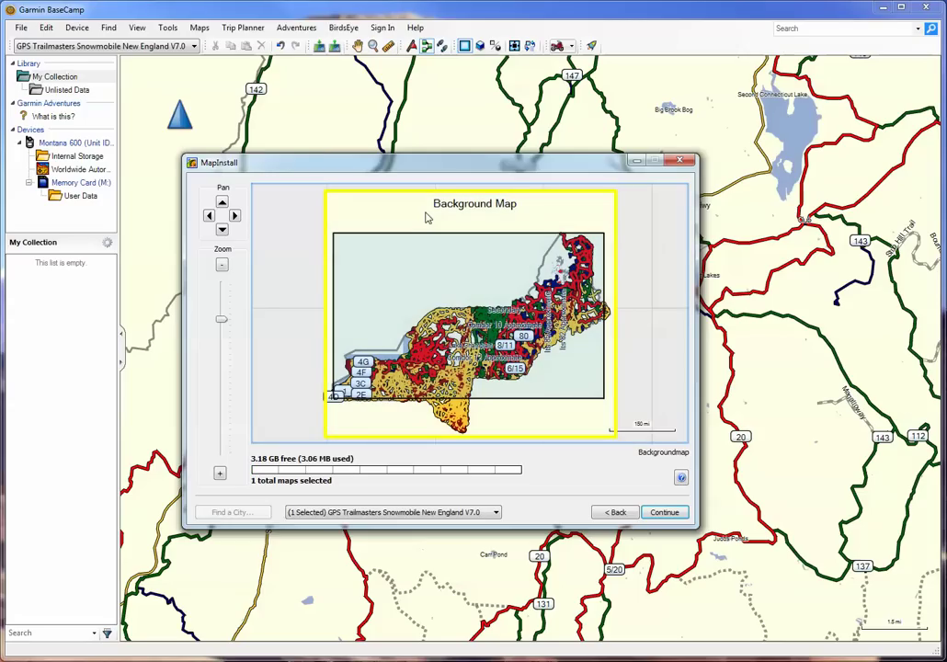
{"action": "left_click", "coordinate": [482, 290]}
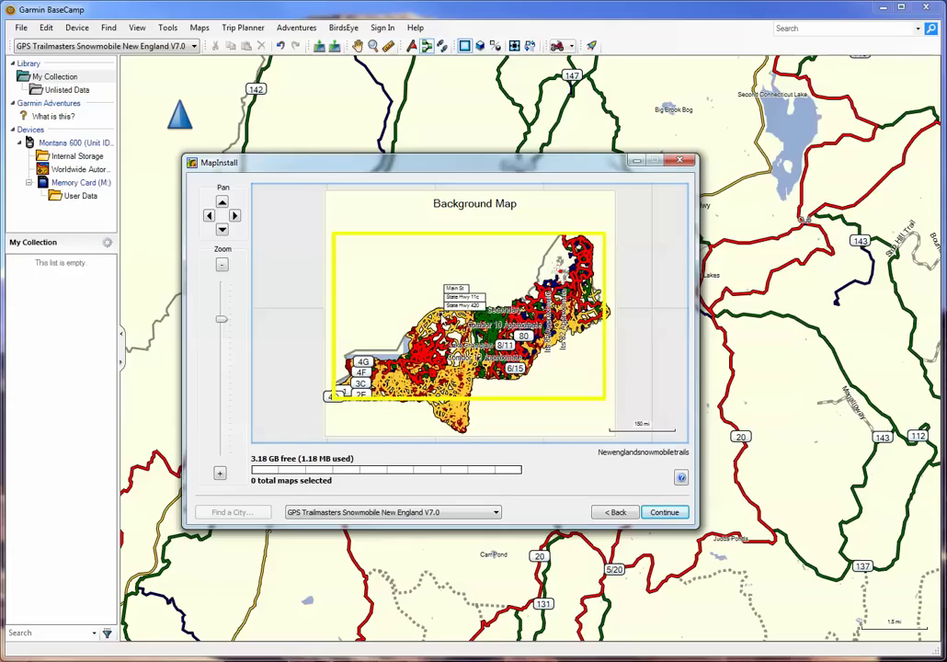
{"action": "left_click", "coordinate": [446, 276]}
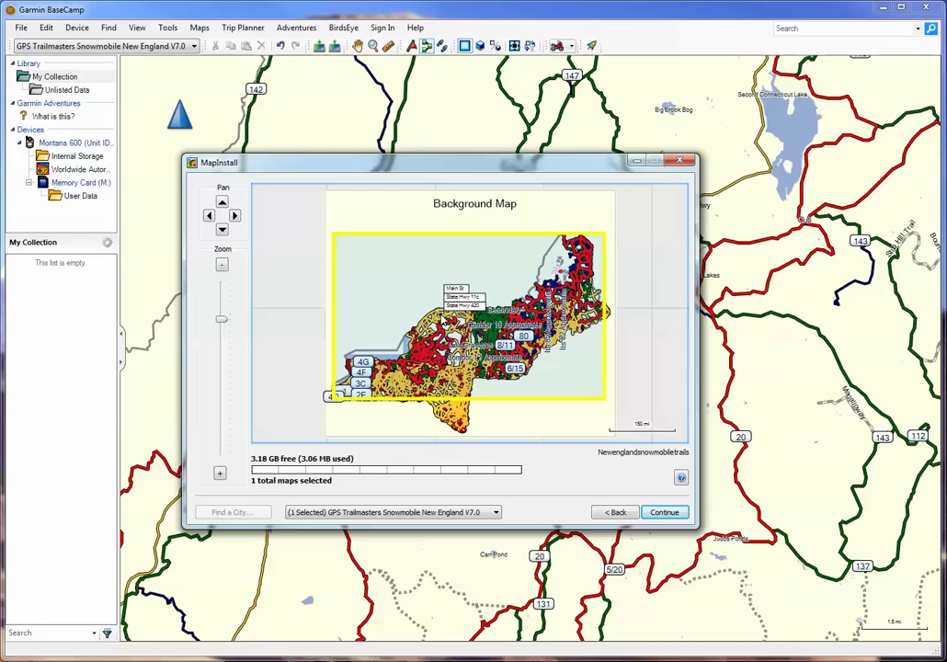
{"action": "left_click", "coordinate": [426, 221]}
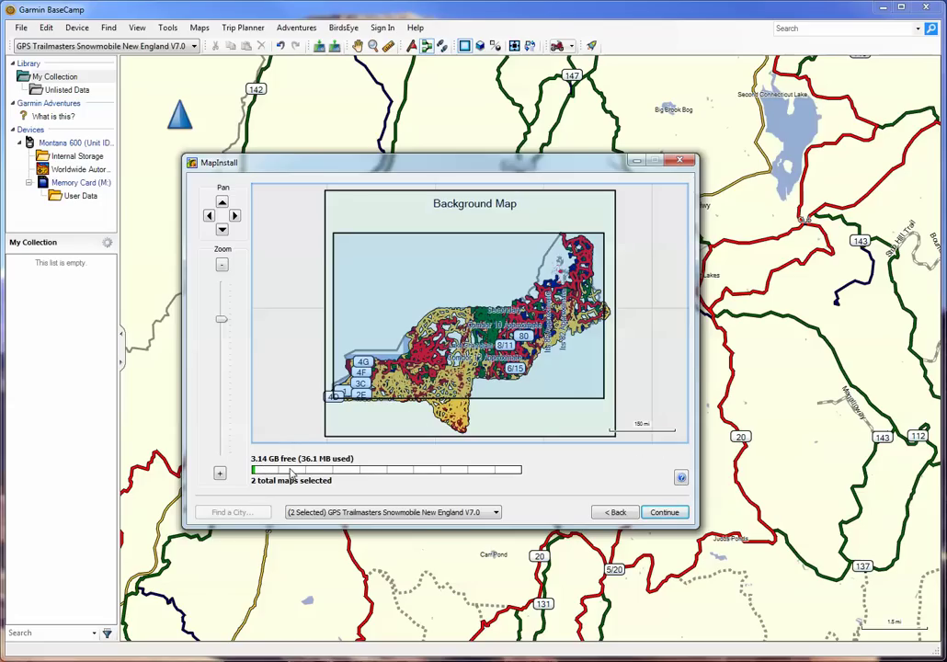
{"action": "left_click", "coordinate": [443, 219]}
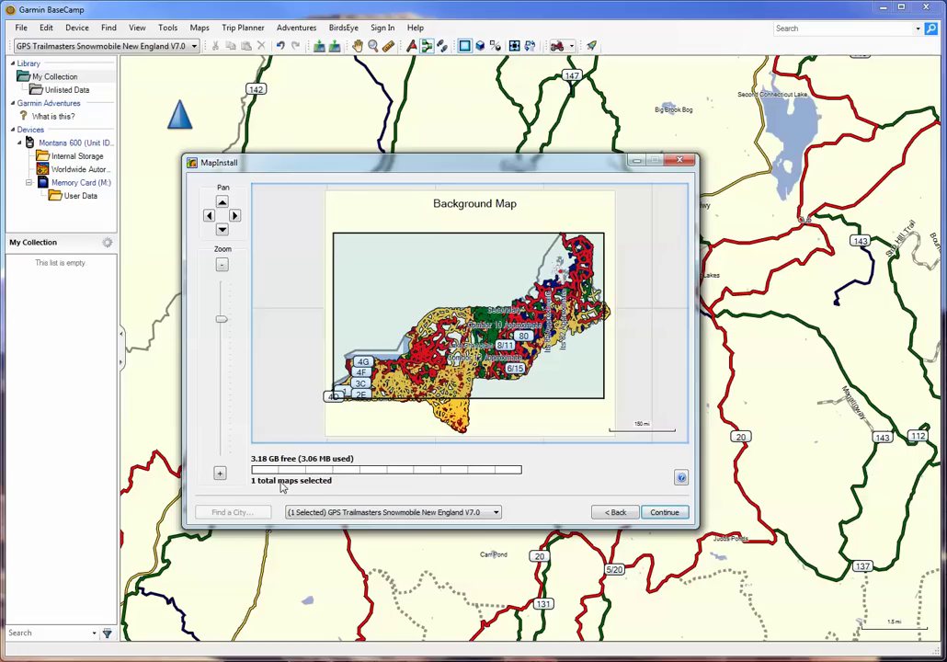
- Install the GPS Trailmasters Snowmobile New England V7.0 map to the Montana 600 and close MapInstall
{"action": "left_click", "coordinate": [659, 514]}
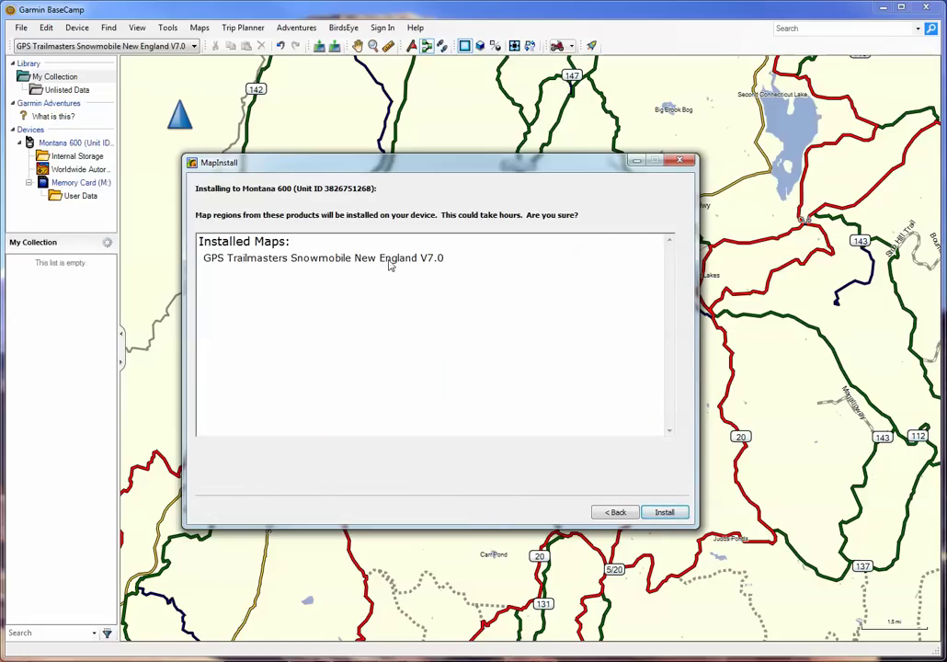
{"action": "left_click", "coordinate": [663, 512]}
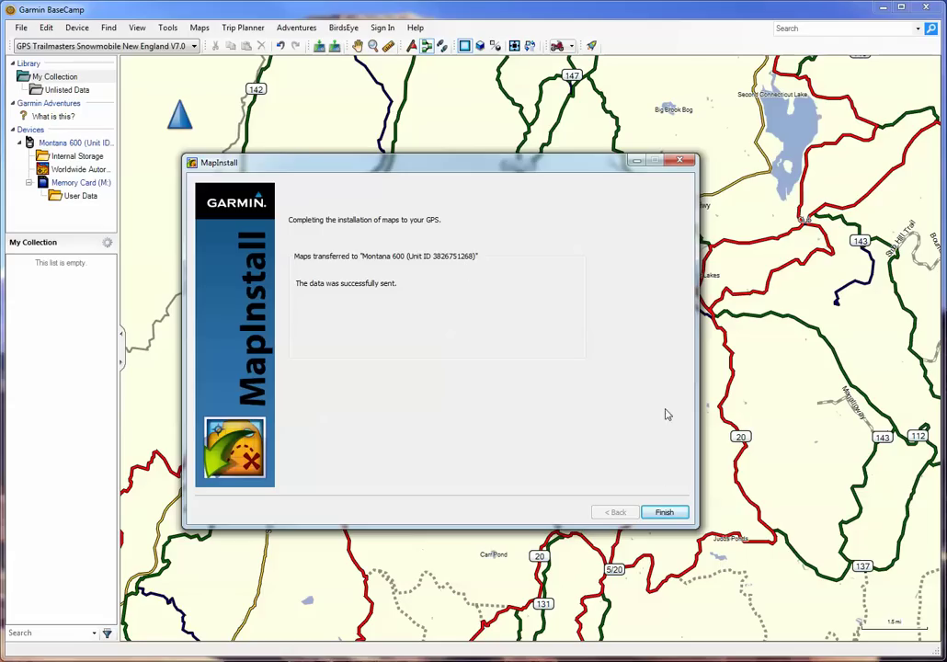
{"action": "left_click", "coordinate": [664, 512]}
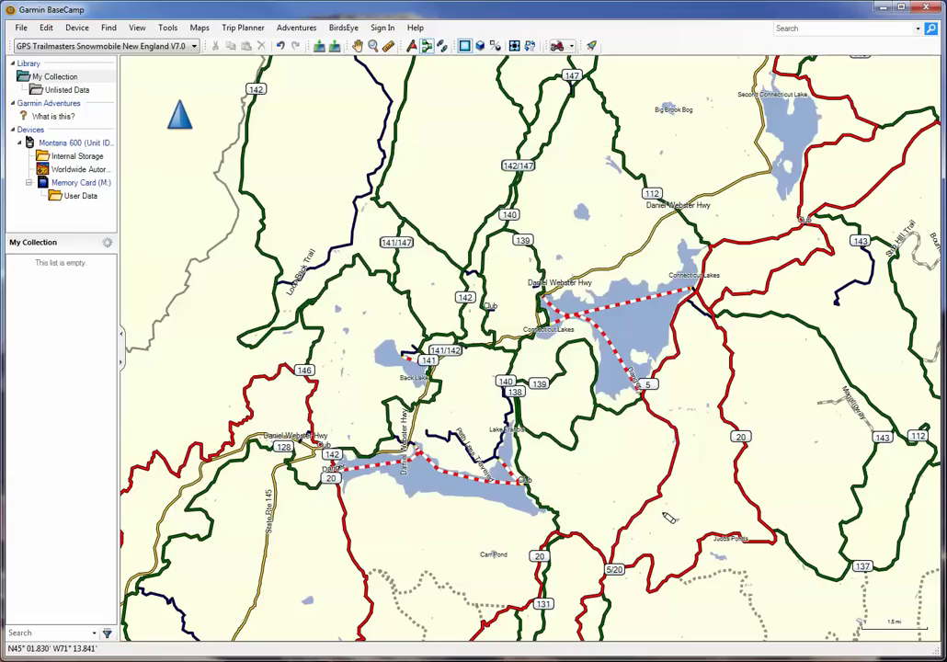